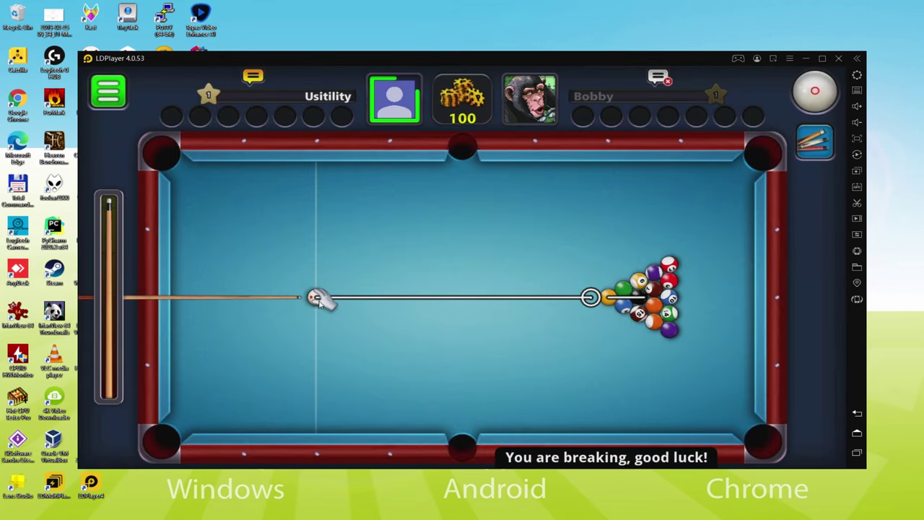
- Aim the cue ball straight at the racked balls and take the break shot at full power
mouse_move(319, 302)
mouse_down()
mouse_move(276, 297)
mouse_move(305, 305)
mouse_up()
mouse_move(239, 308)
mouse_down()
mouse_move(134, 311)
mouse_move(178, 304)
mouse_up()
drag(115, 221, 126, 461)
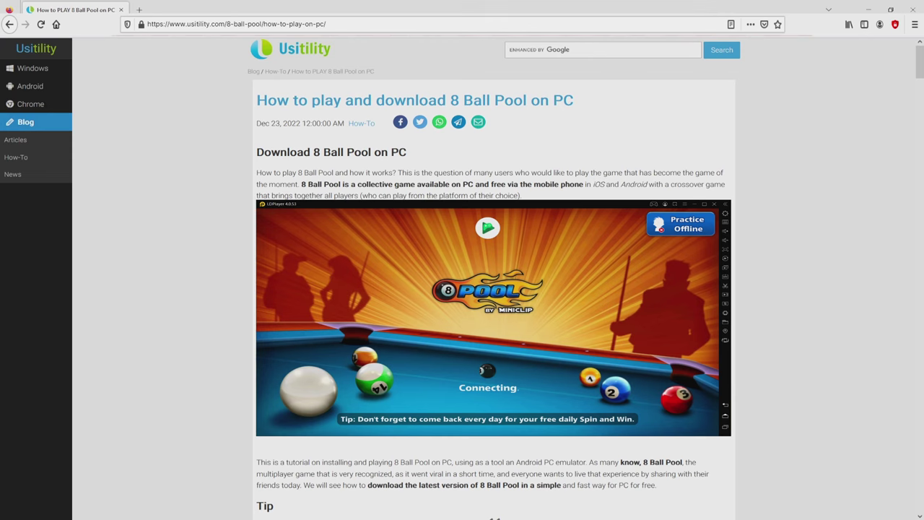
- Follow the article's 8 Ball Pool download link, look over the LDPlayer game page and download the installer
scroll(494, 289, down, 3)
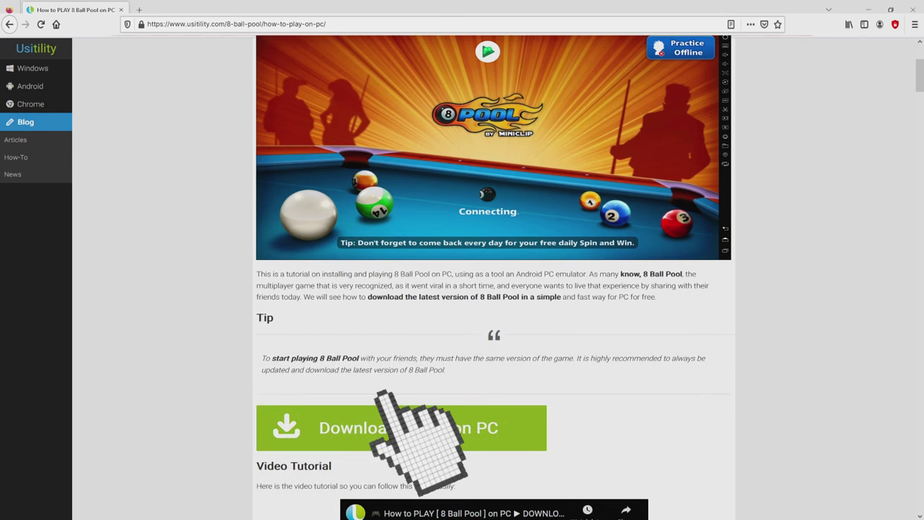
click(402, 427)
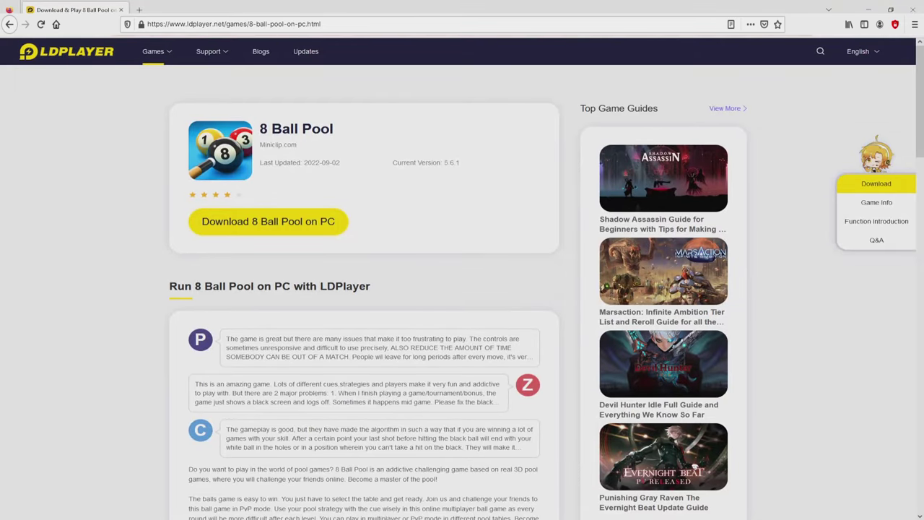
scroll(462, 289, down, 10)
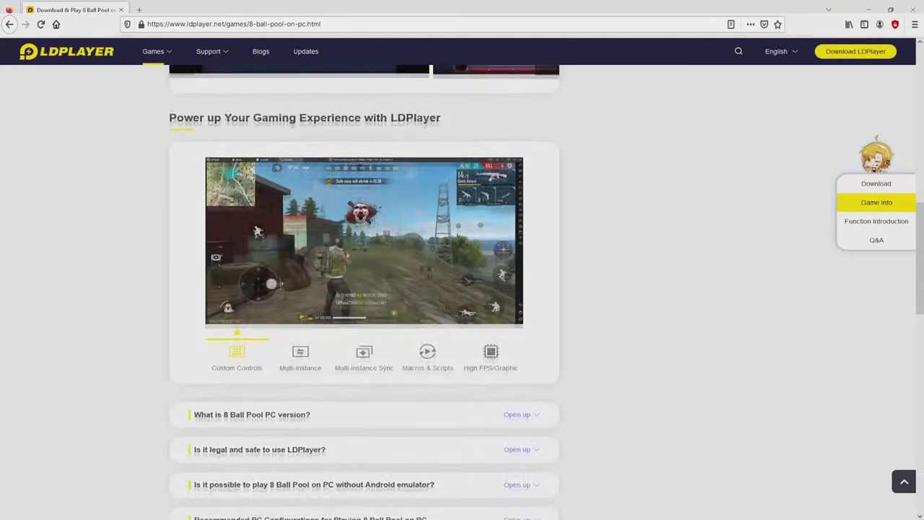
scroll(364, 289, down, 3)
scroll(364, 288, up, 5)
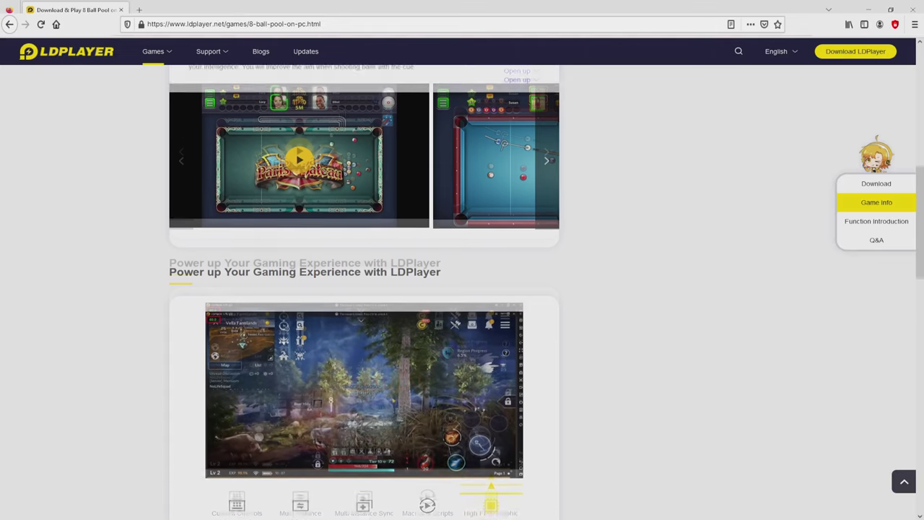
key(Home)
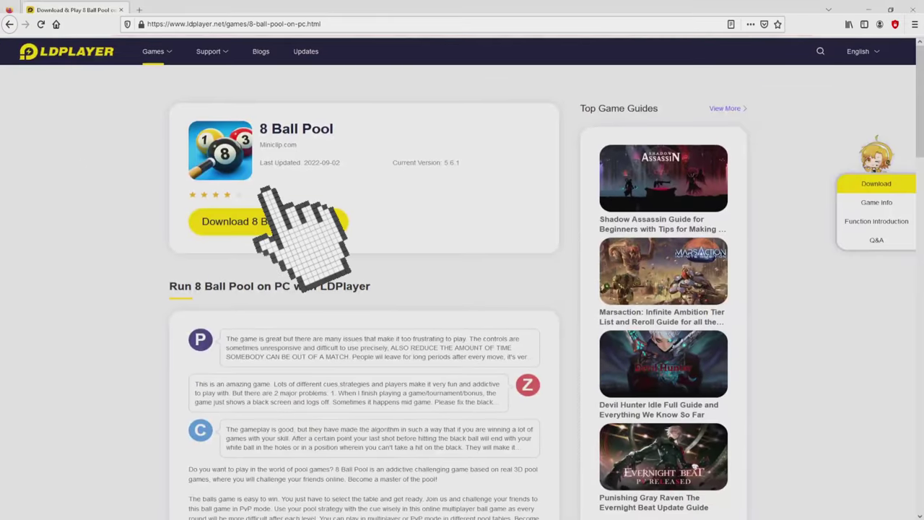
click(268, 221)
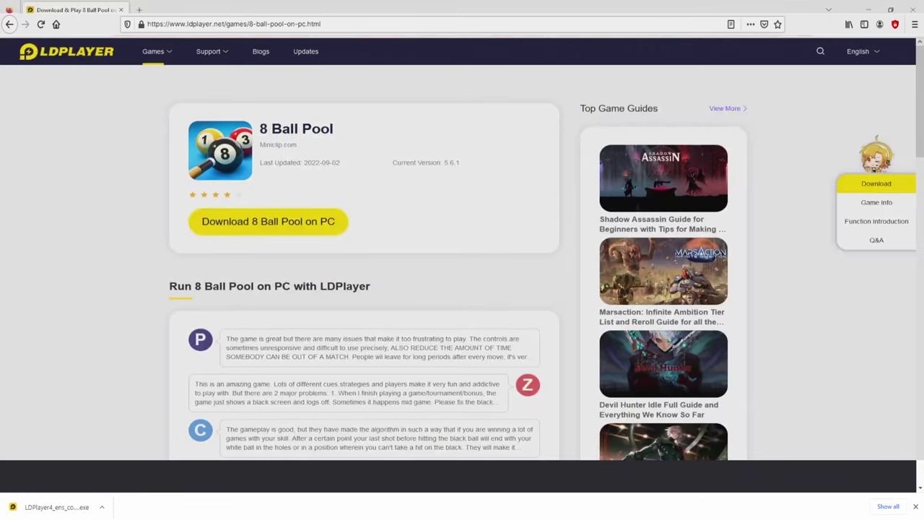
- Run the downloaded LDPlayer installer and install the emulator, rejecting the Avast Free Antivirus and McAfee WebAdvisor offers
click(56, 506)
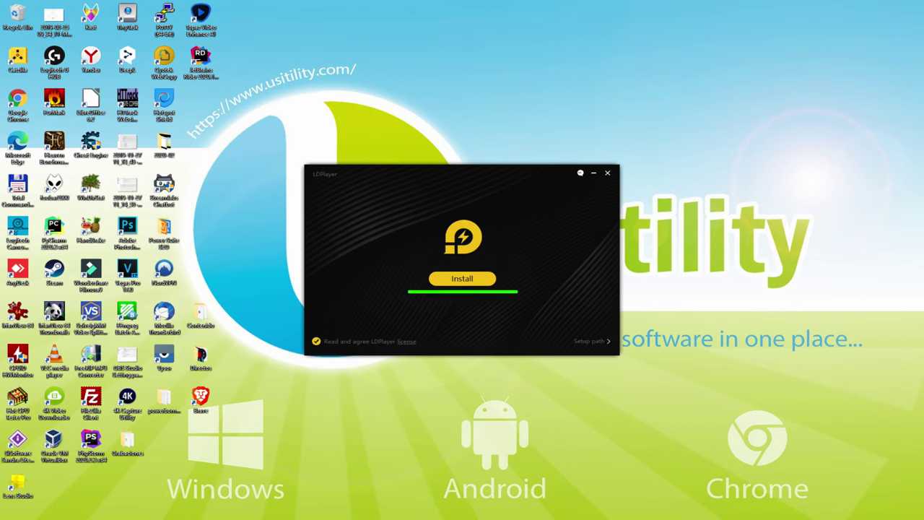
click(586, 341)
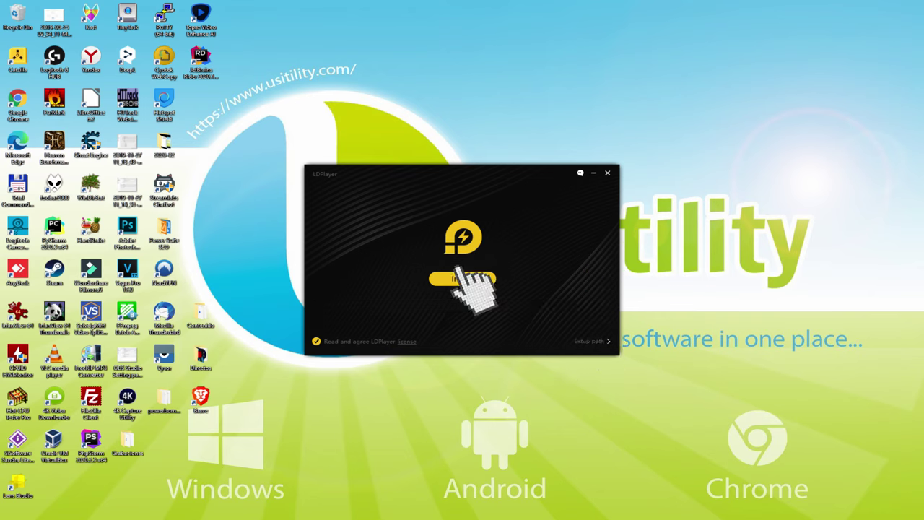
click(462, 278)
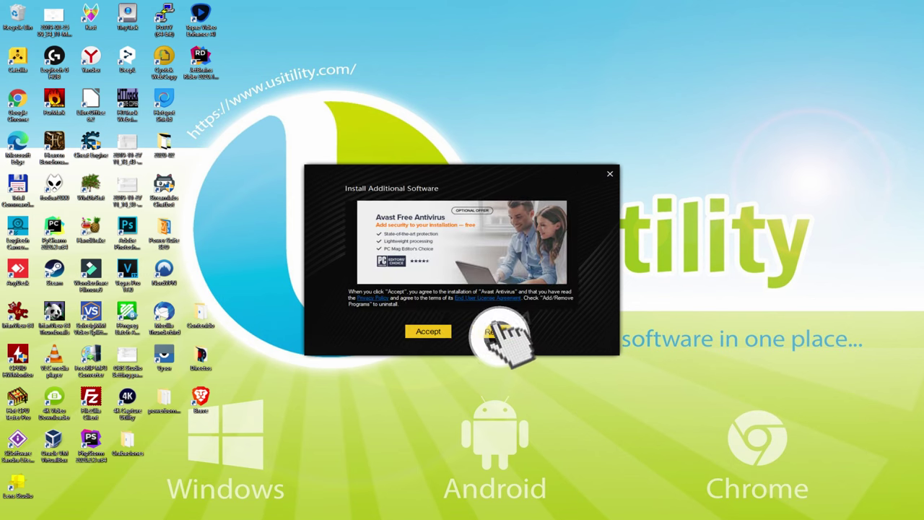
click(495, 330)
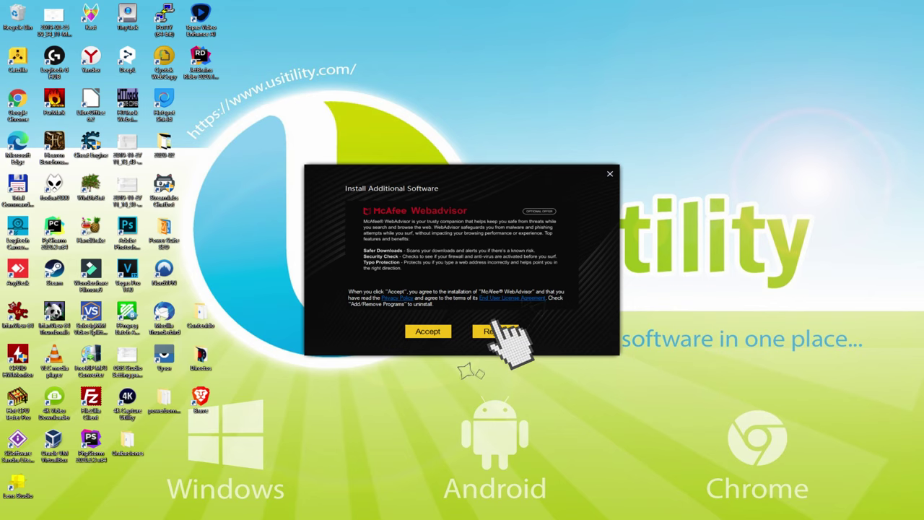
click(495, 331)
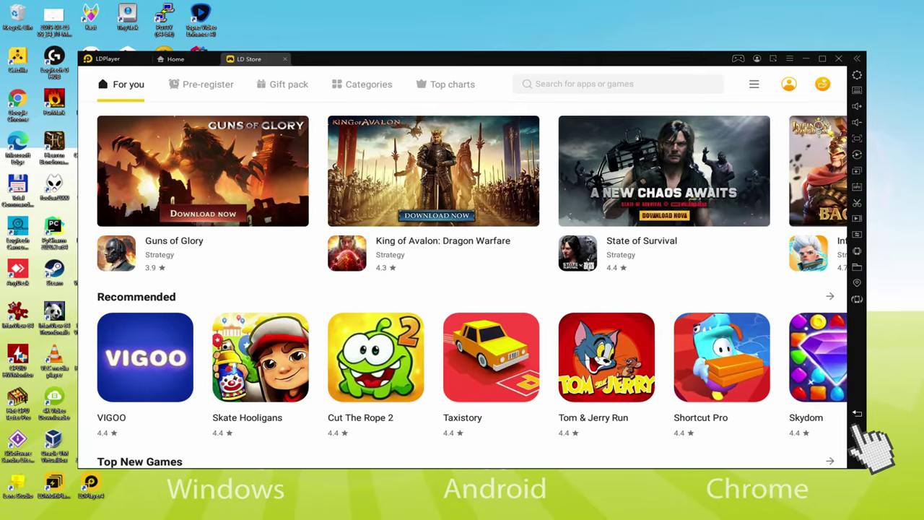
- Return to the emulator's home screen and open the Play Store from the System Apps folder
click(857, 432)
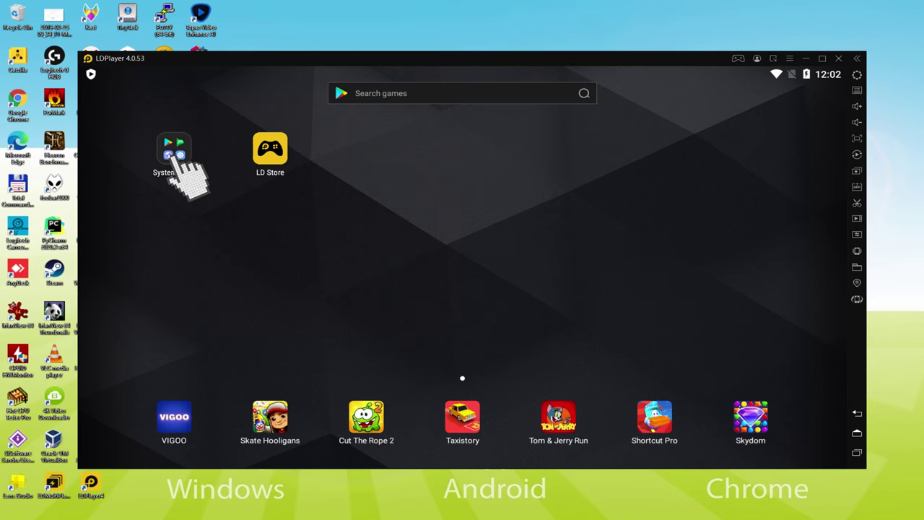
click(300, 156)
click(265, 192)
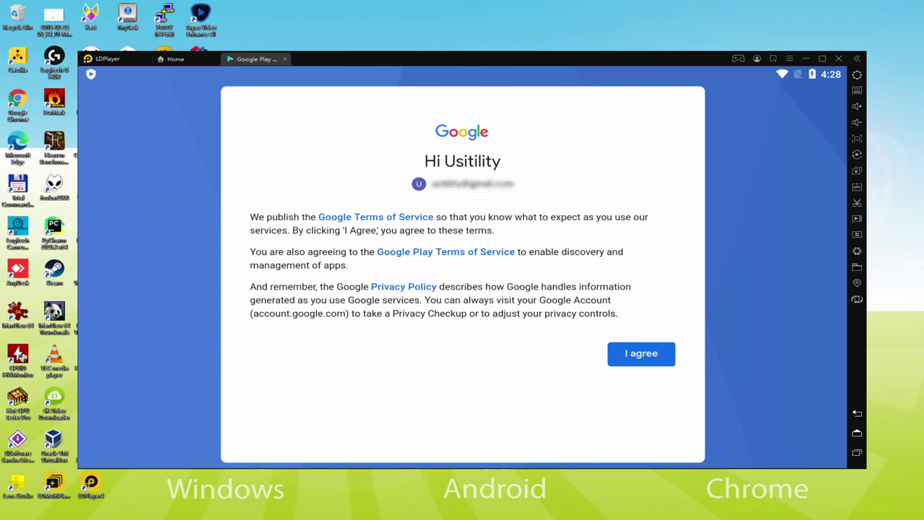
- Agree to Google's terms of service and accept the Google Services settings with Google Drive backup turned off
click(641, 355)
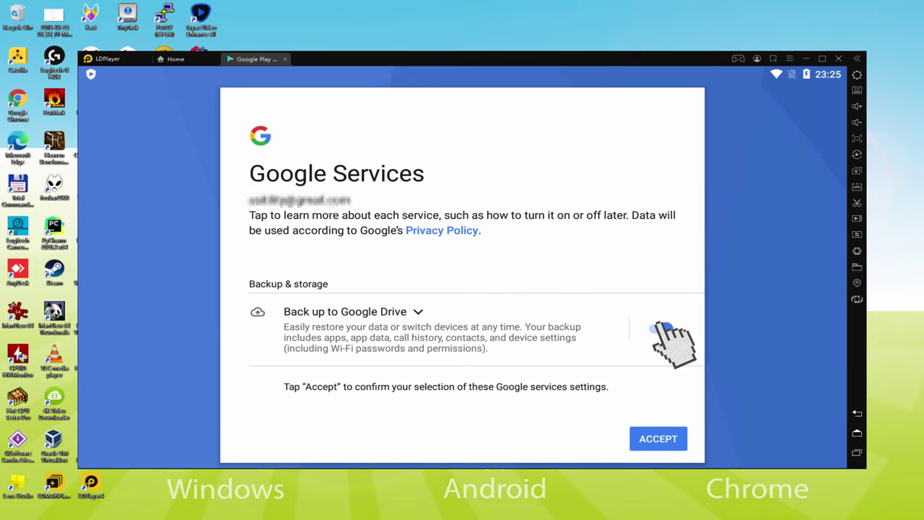
click(661, 328)
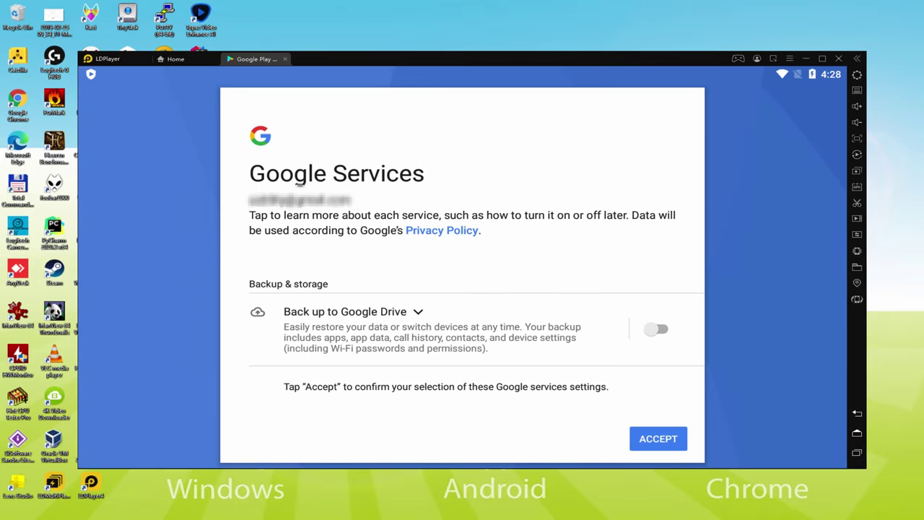
click(657, 438)
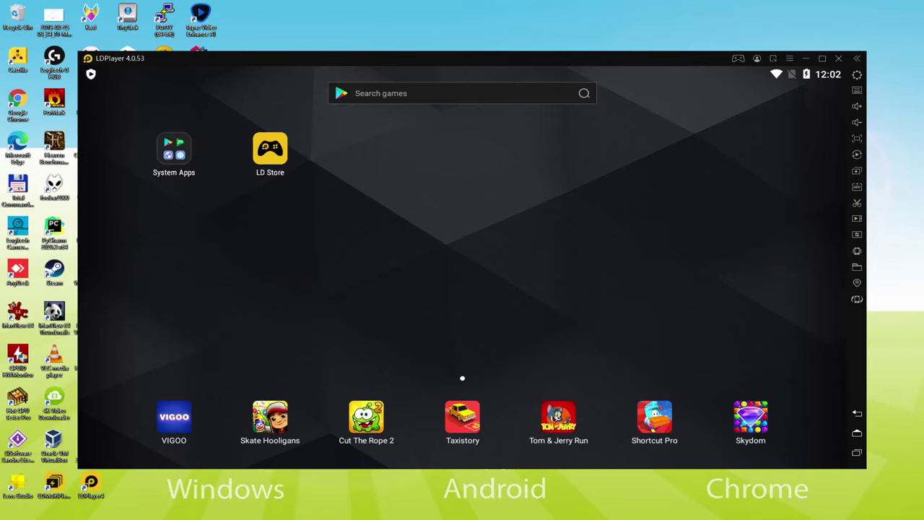
- Find "8 ball pool" in the Play Store, install Miniclip's 8 Ball Pool and launch it from the home screen
click(173, 150)
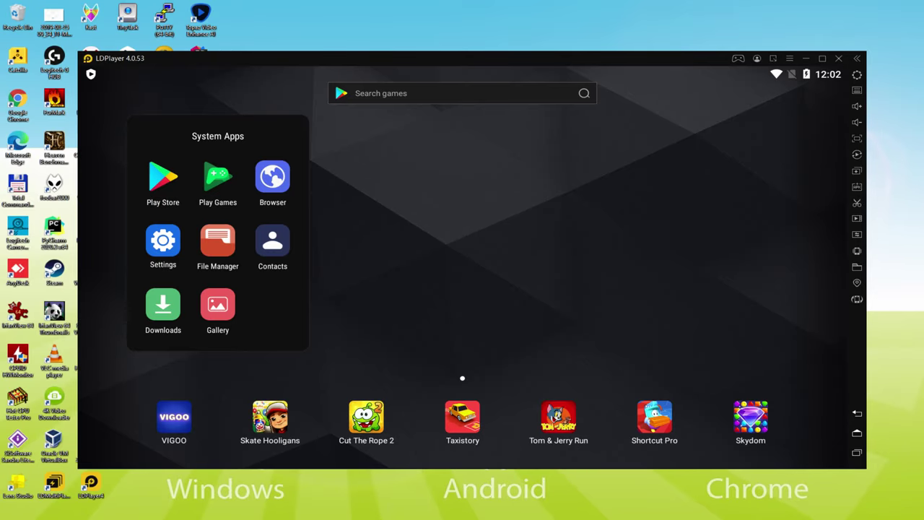
click(167, 179)
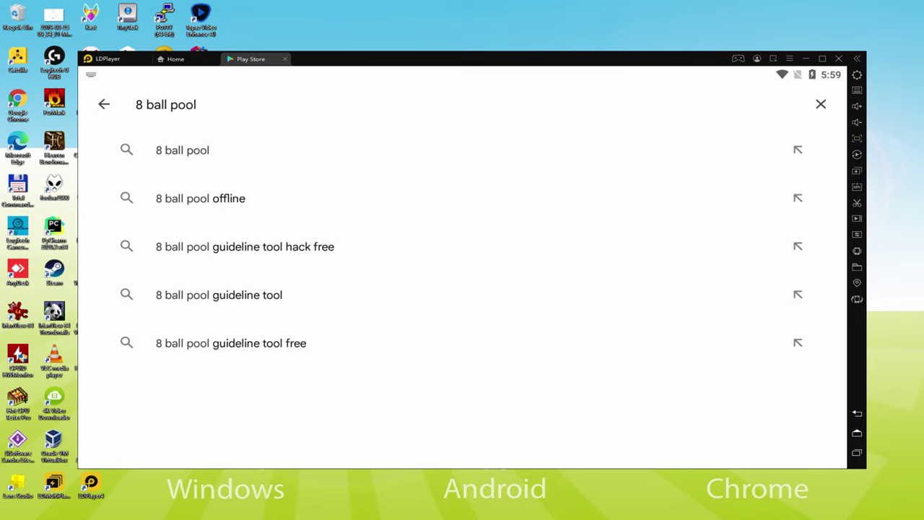
click(194, 149)
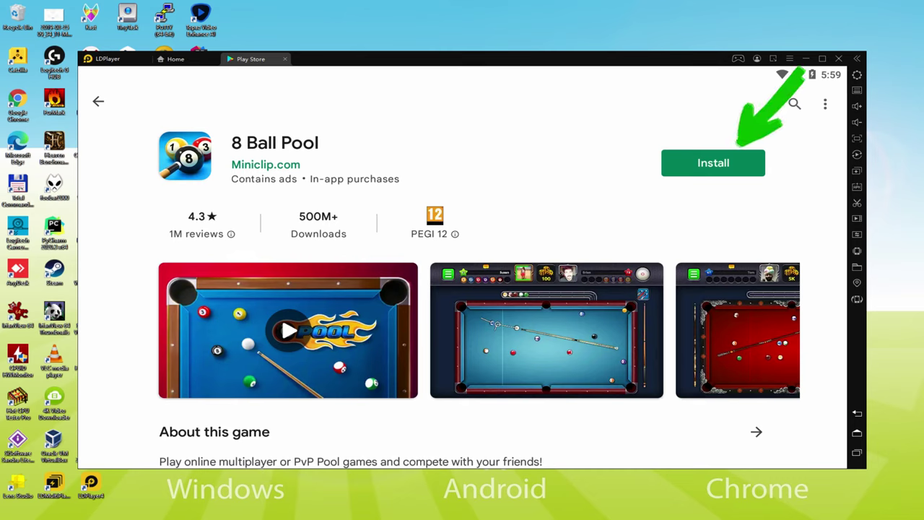
click(748, 162)
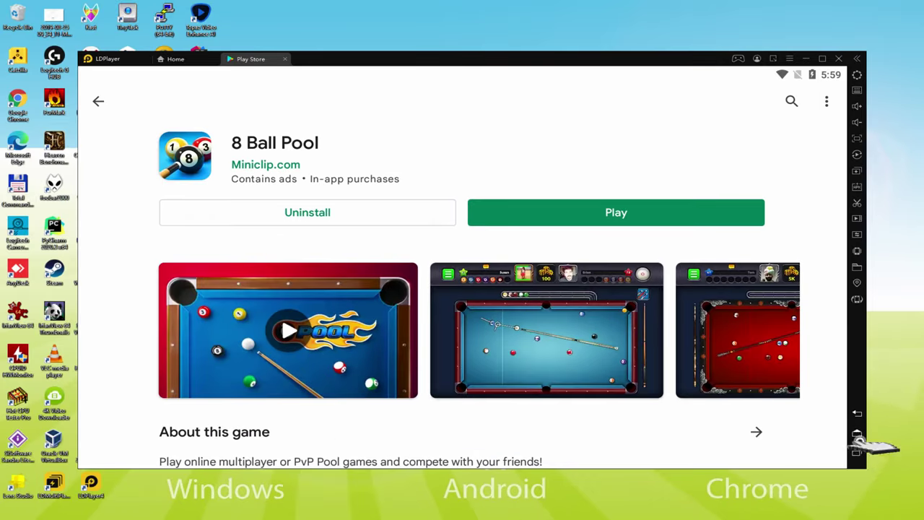
click(794, 328)
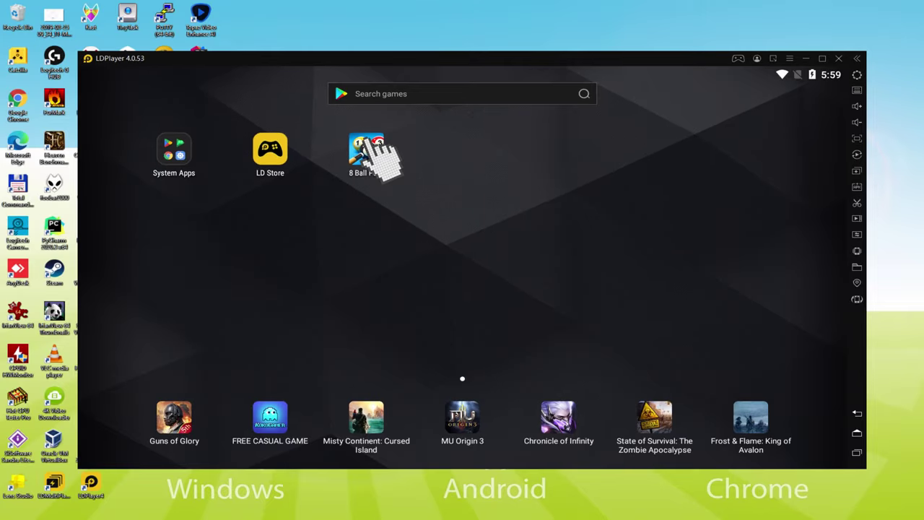
click(415, 144)
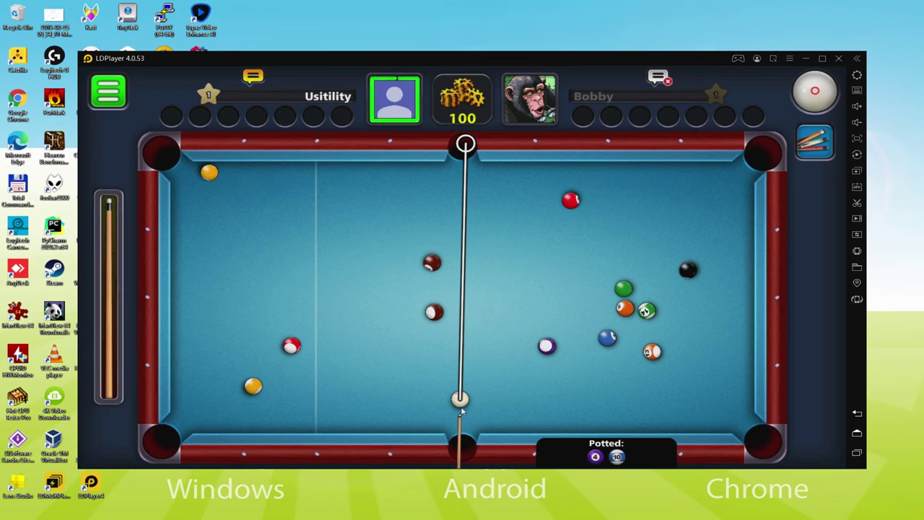
- Adjust the cue's aim for the next shot and dismiss the level-up reward after the match
drag(462, 372, 422, 383)
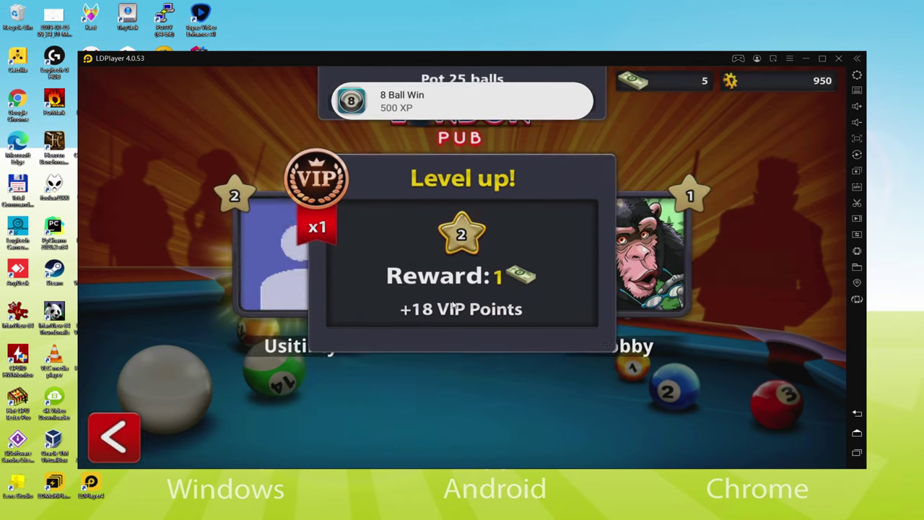
click(453, 306)
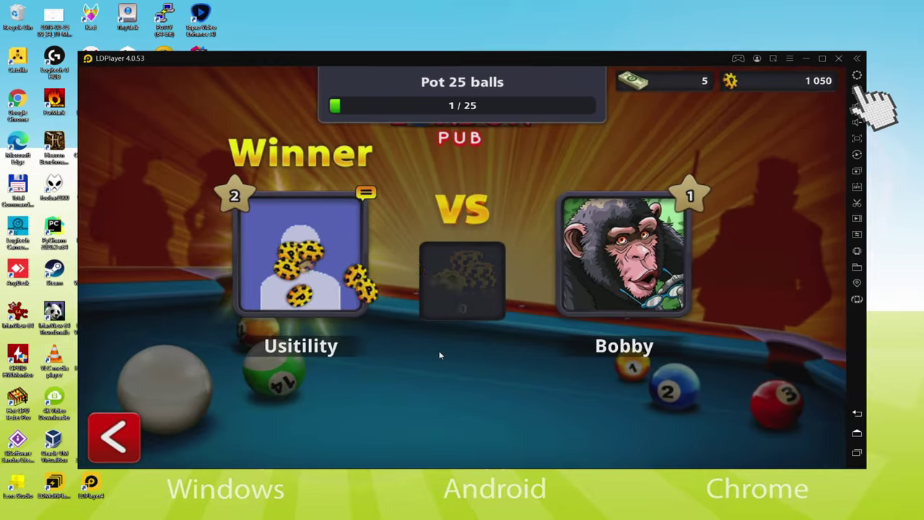
- Look at the emulator's keyboard mapping settings for the game and exit them without changes
key(F9)
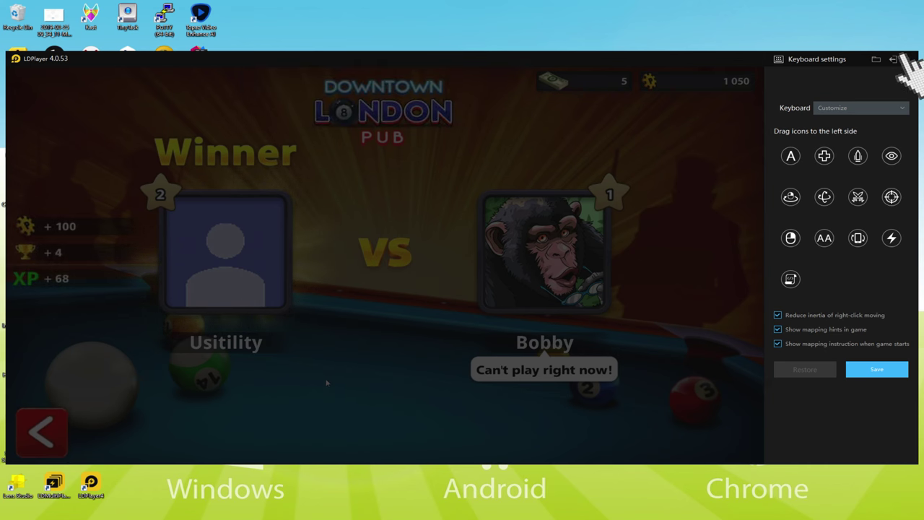
click(893, 59)
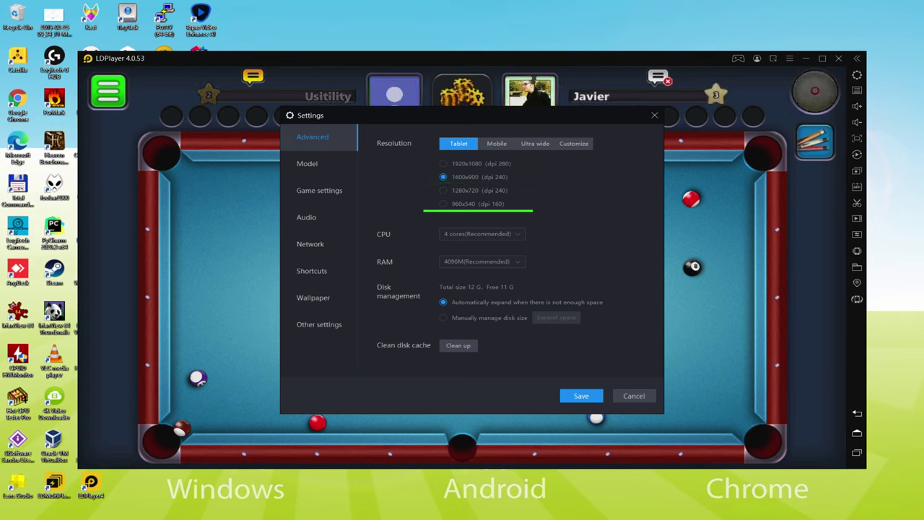
- Select the 960x540 (dpi 160) tablet resolution in the emulator's advanced settings and close the settings without saving
click(462, 204)
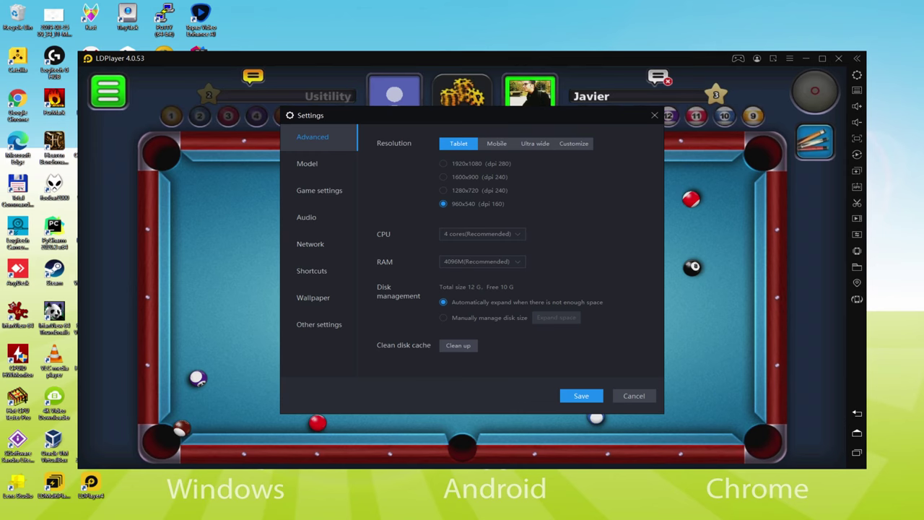
key(Escape)
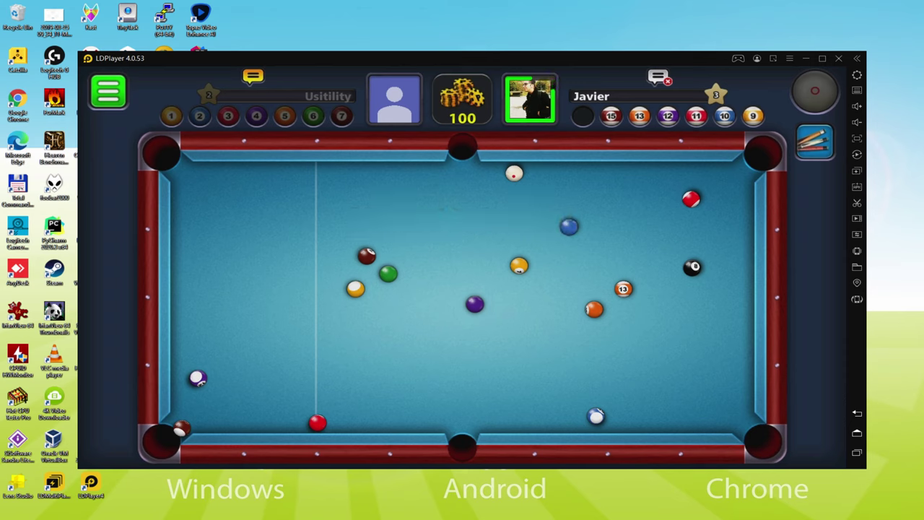
- Close the emulator's other settings and shoot the cue ball at the purple 4 ball with partial power
drag(469, 426, 622, 424)
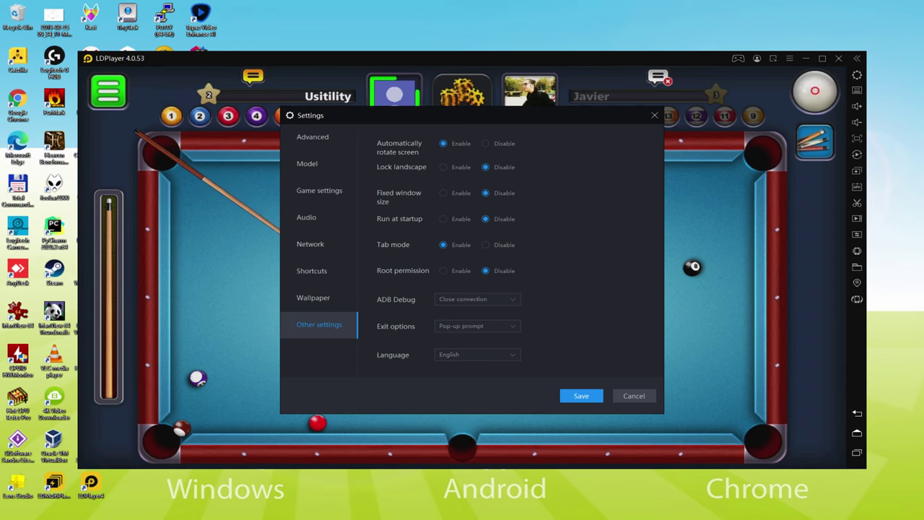
key(Escape)
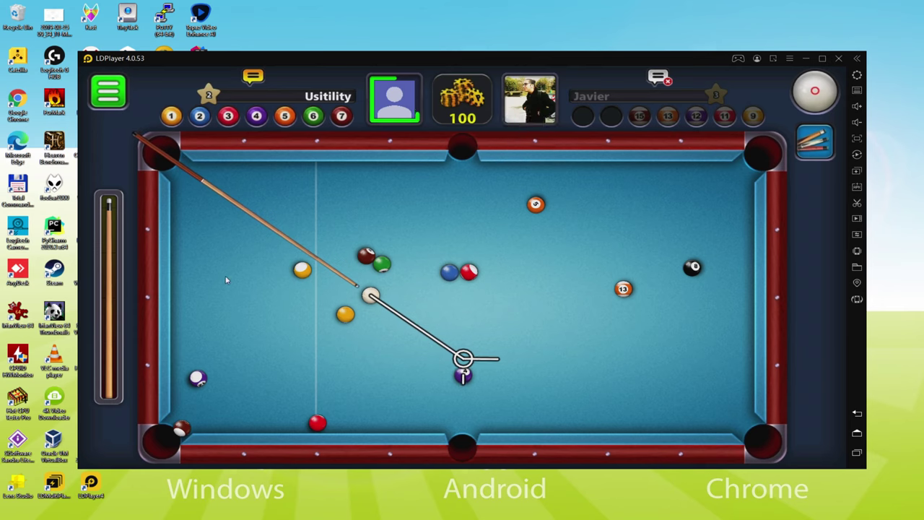
drag(110, 229, 115, 293)
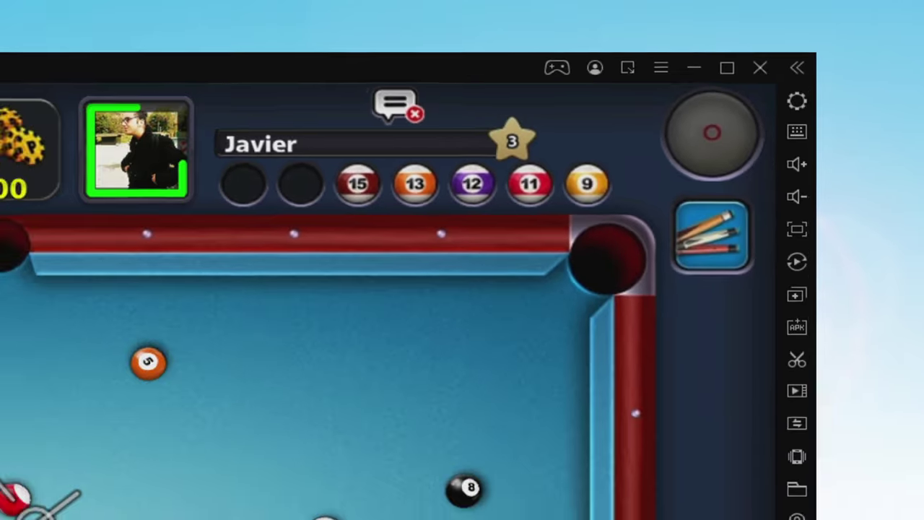
- Open the emulator's device model settings and save them with the samsung SM-G973N model
click(744, 123)
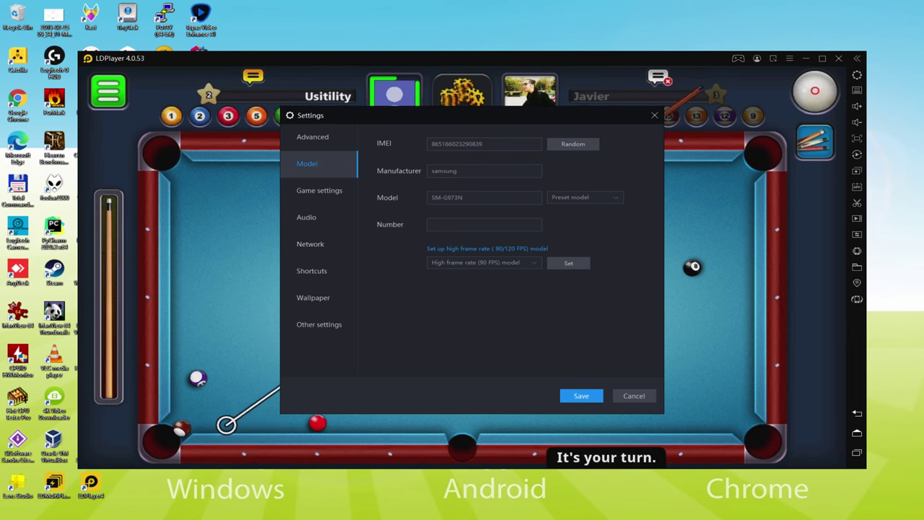
click(581, 396)
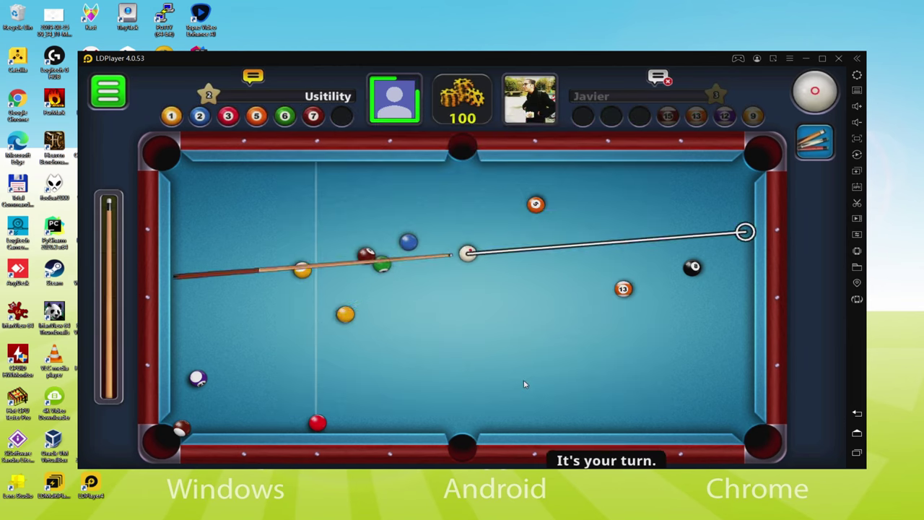
- Aim the cue ball at the blue 2 ball and shoot it with nearly full power
drag(486, 345, 474, 312)
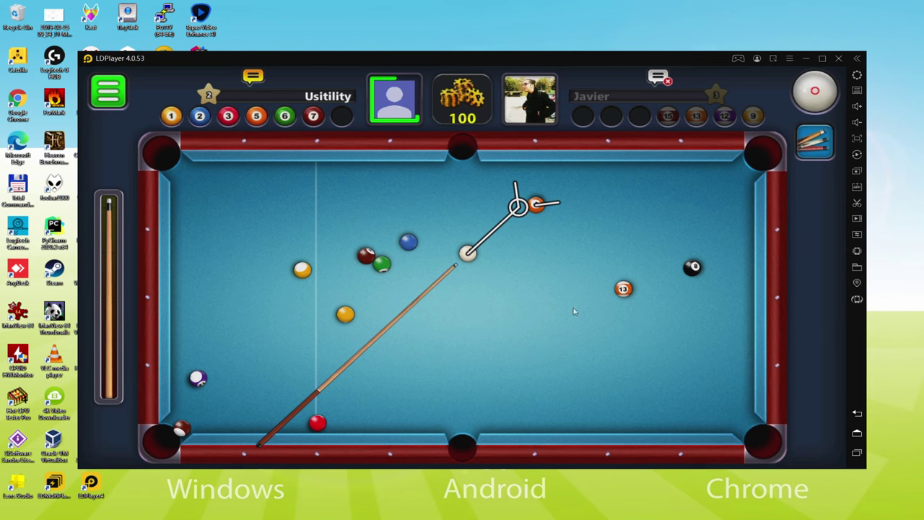
drag(573, 310, 543, 68)
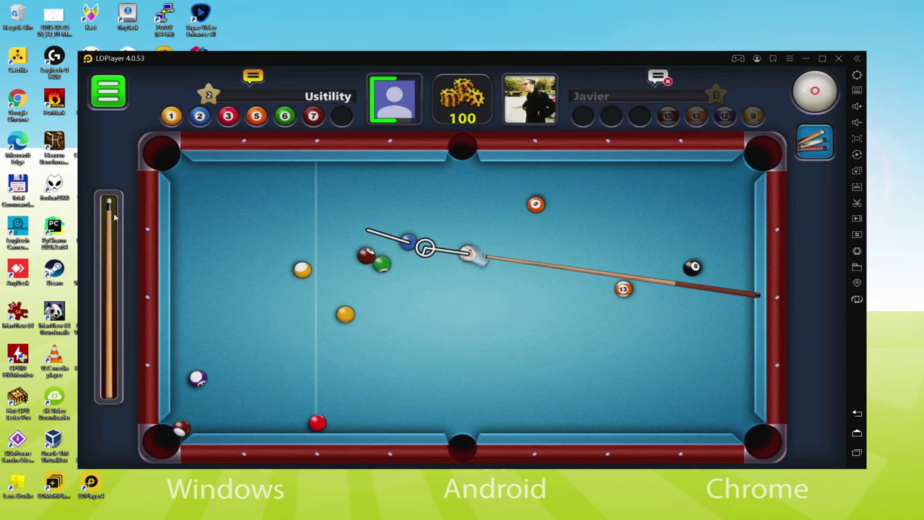
drag(114, 215, 113, 390)
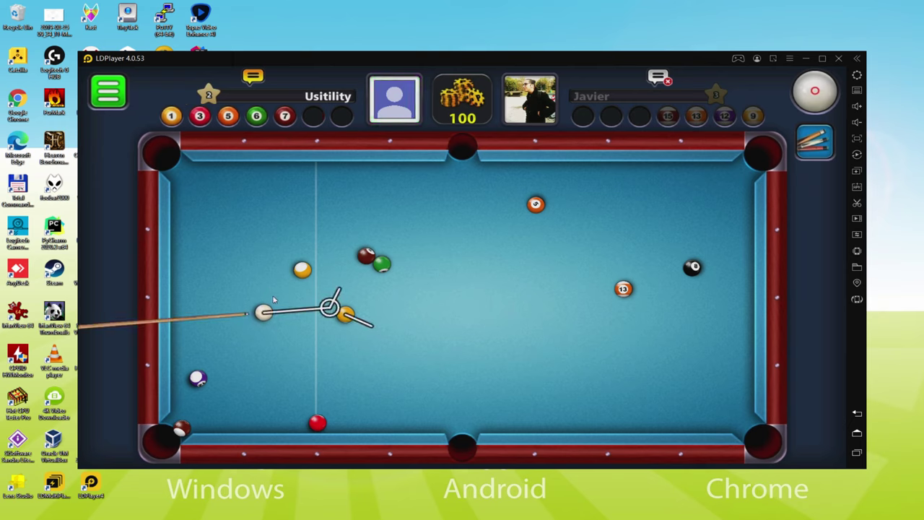
- Fine-tune the cue's aim at the solid yellow 1 ball for the next shot
mouse_move(187, 320)
mouse_down()
mouse_move(189, 301)
mouse_move(186, 311)
mouse_up()
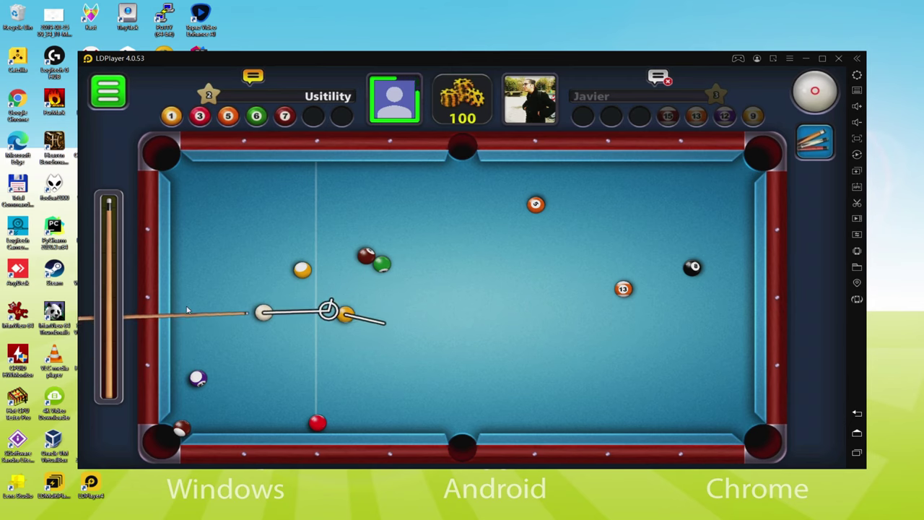